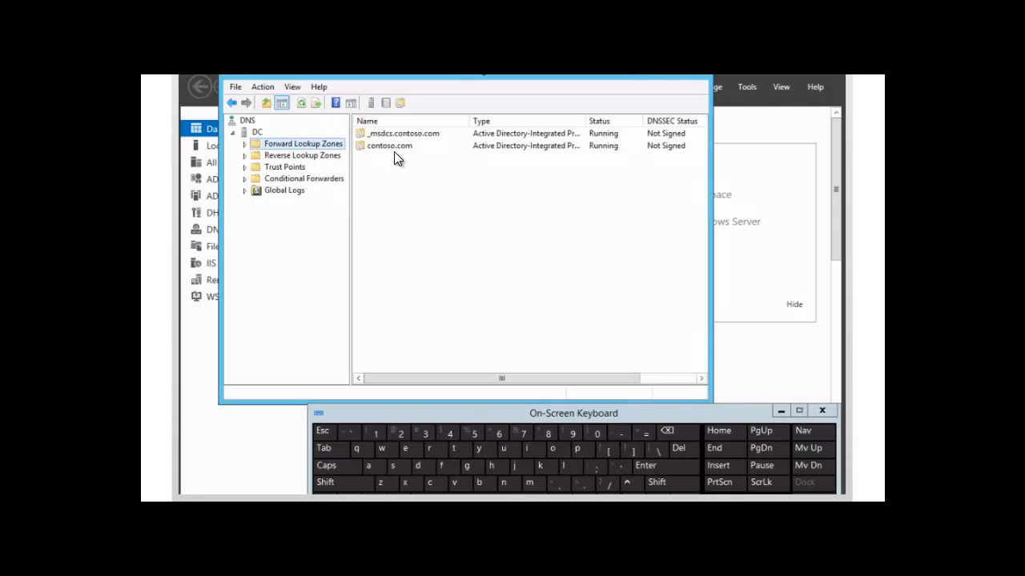
Step: Start a new forward lookup zone as a primary zone stored in Active Directory, replicated to all DNS servers in the contoso.com domain
right_click(290, 152)
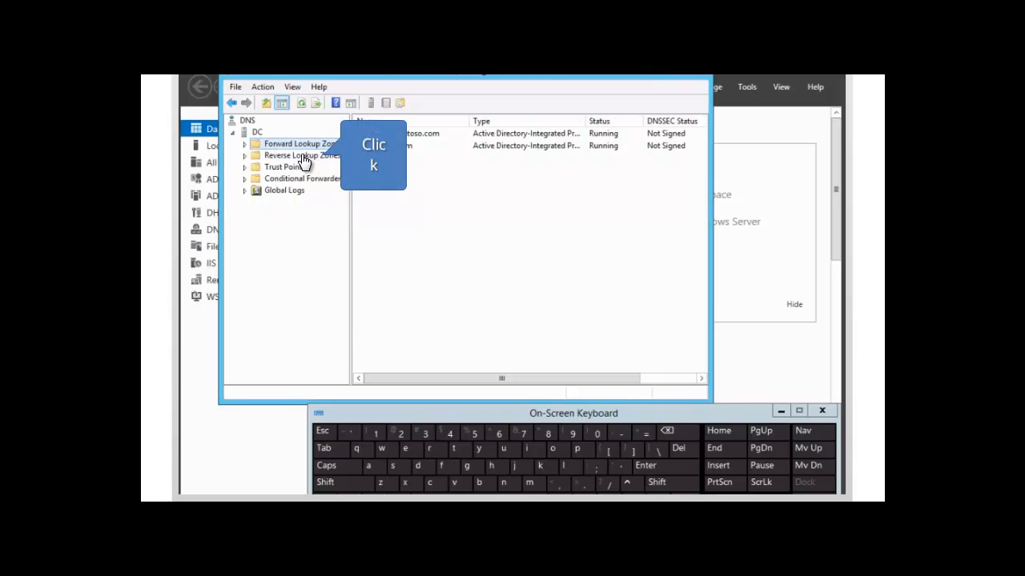
click(304, 153)
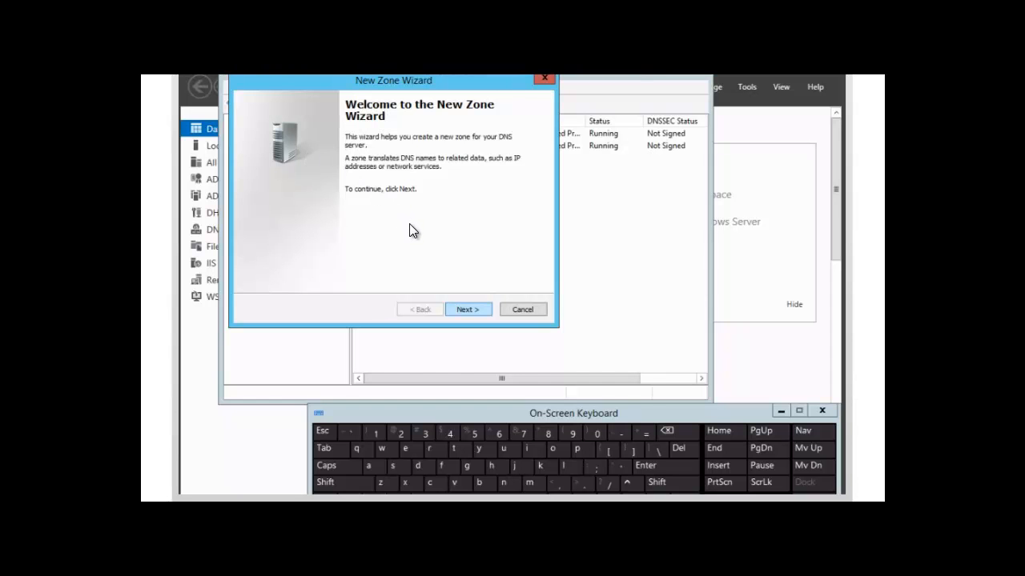
click(465, 311)
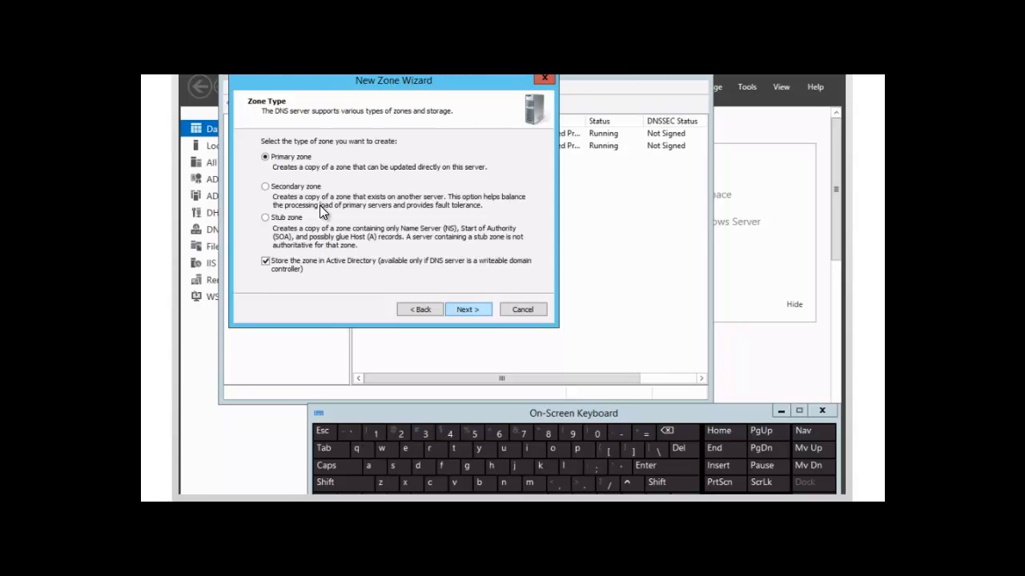
click(461, 312)
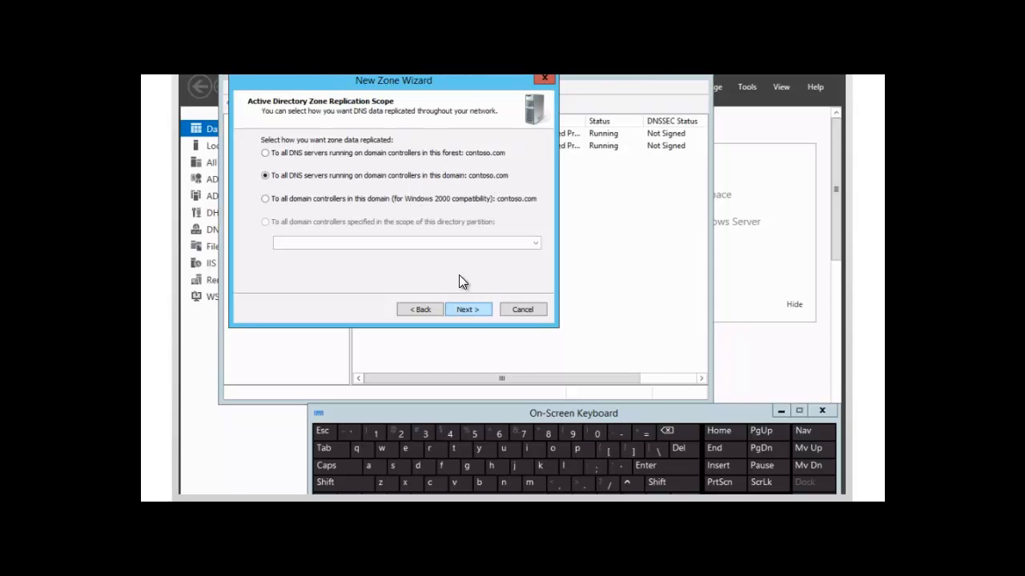
click(465, 312)
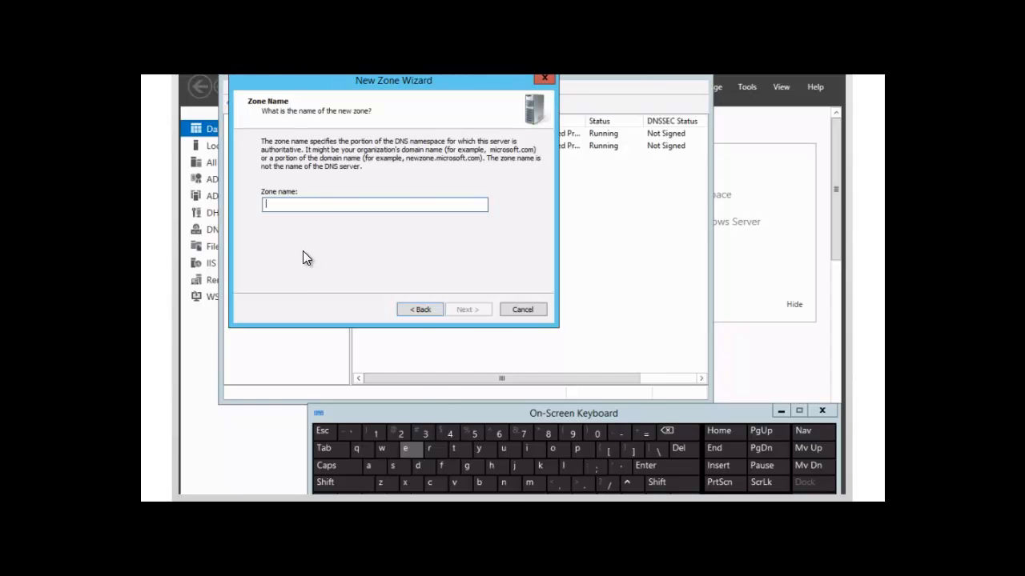
Step: Name the new zone etechtraining.com and accept the name
click(409, 451)
click(407, 452)
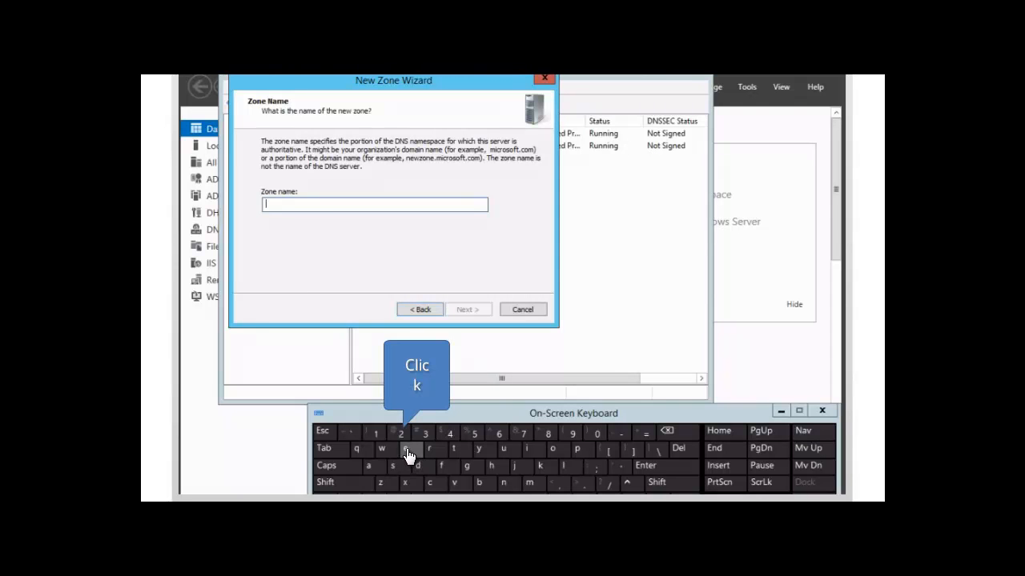
click(407, 452)
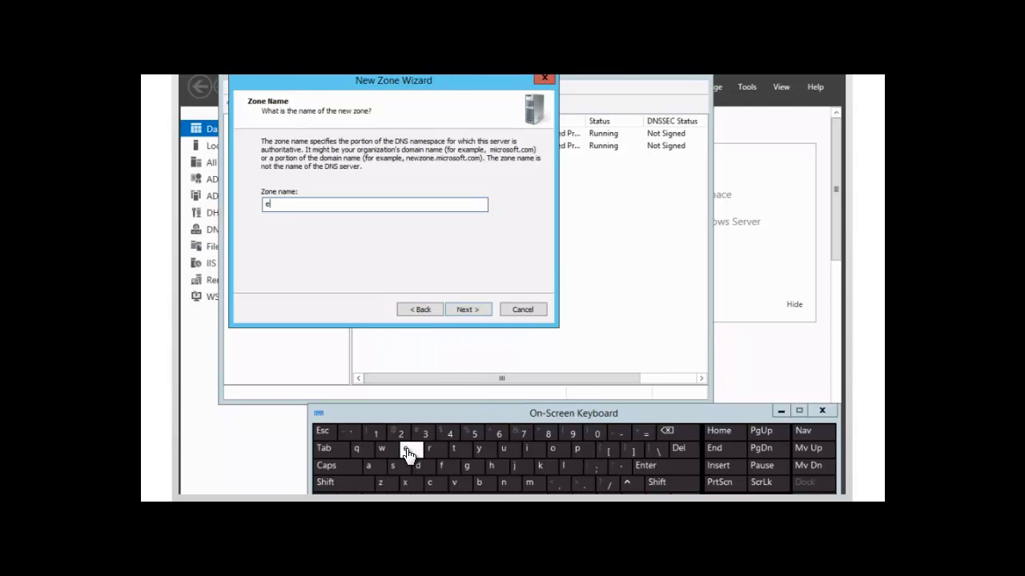
click(453, 449)
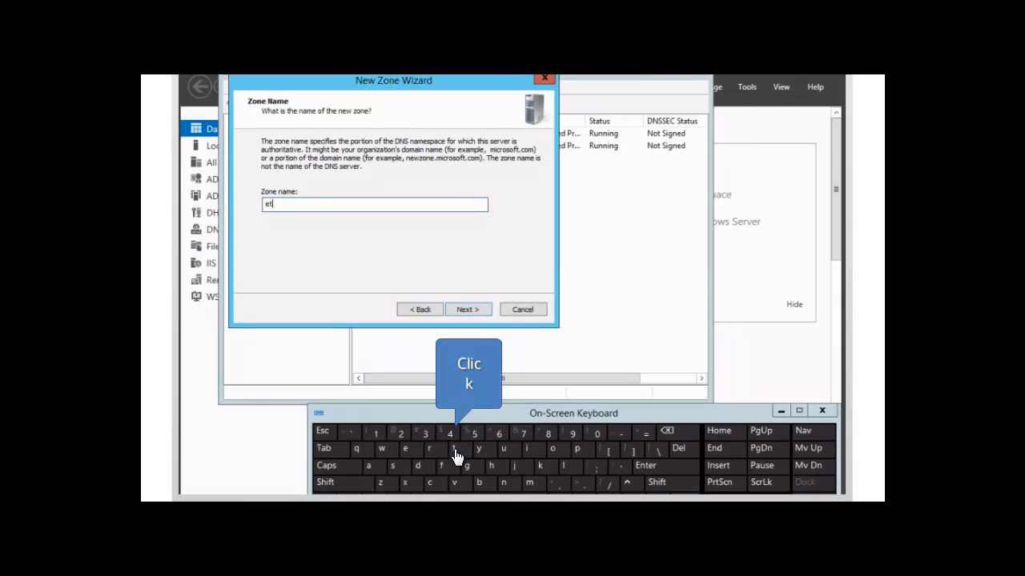
click(406, 450)
click(432, 483)
click(491, 465)
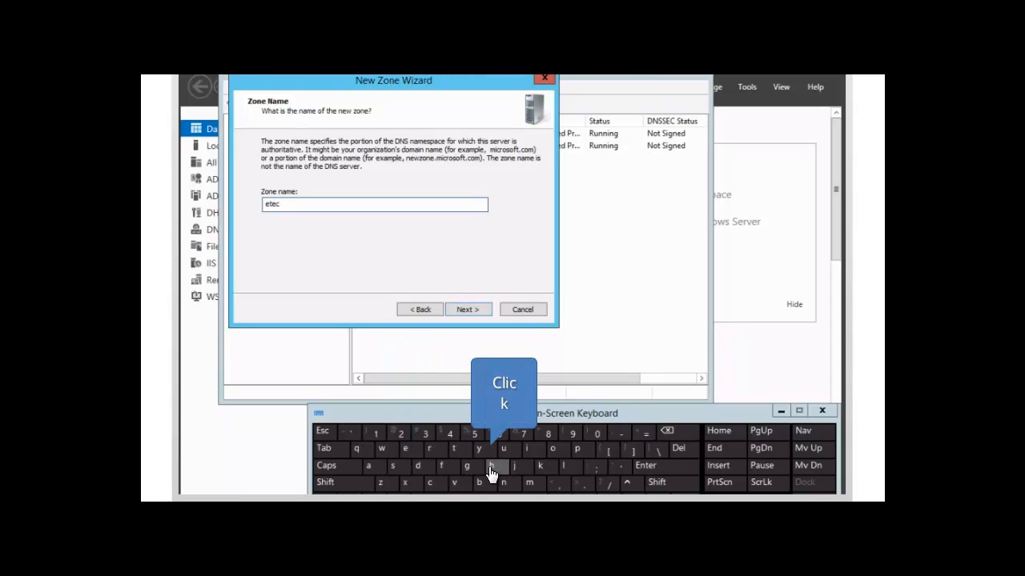
click(454, 450)
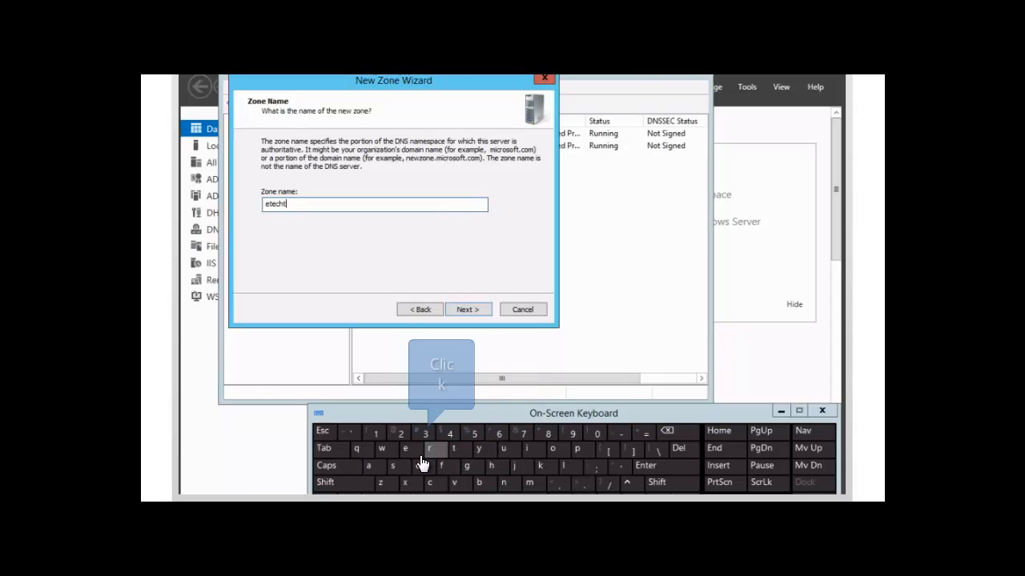
click(433, 455)
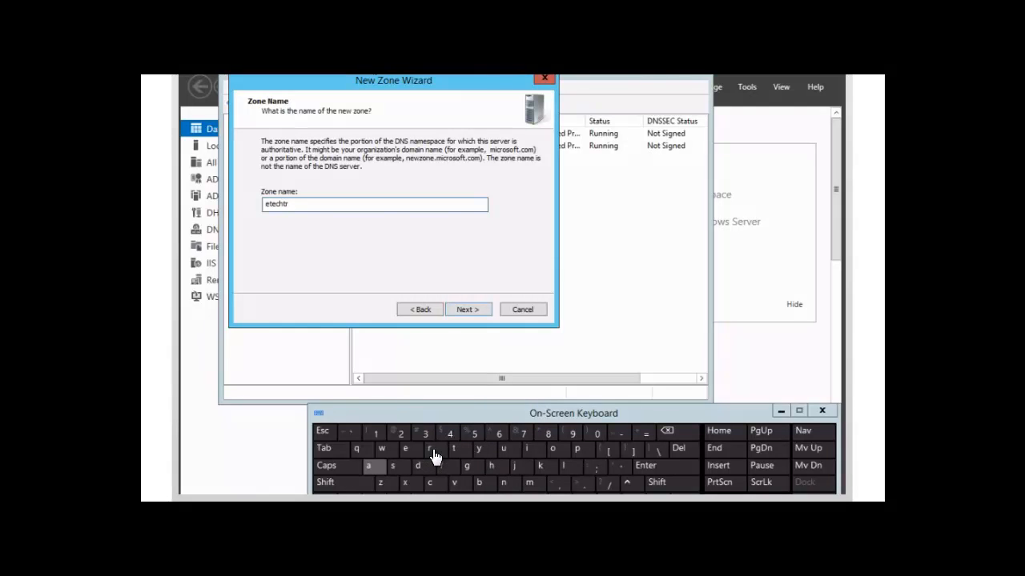
click(371, 469)
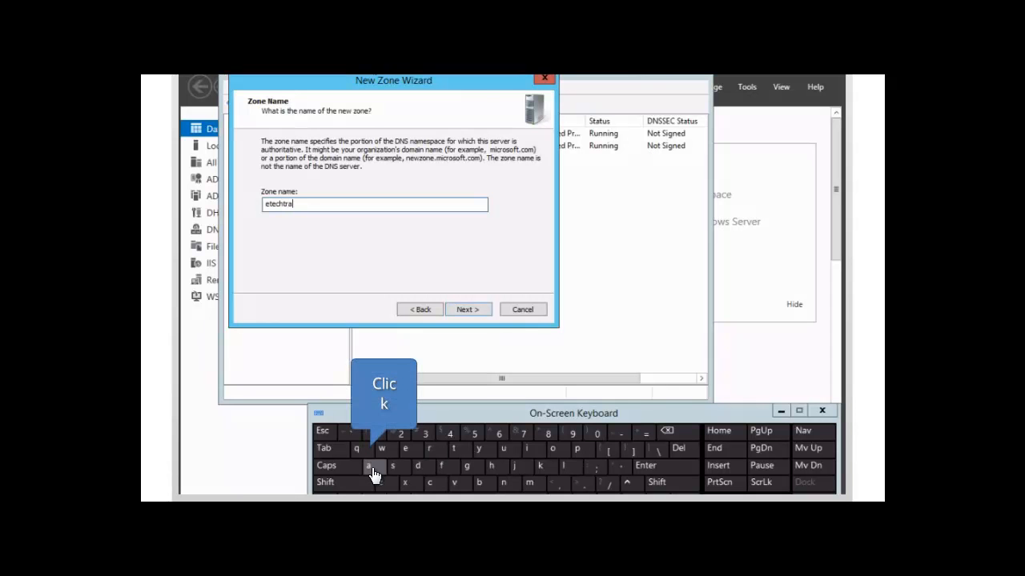
click(528, 450)
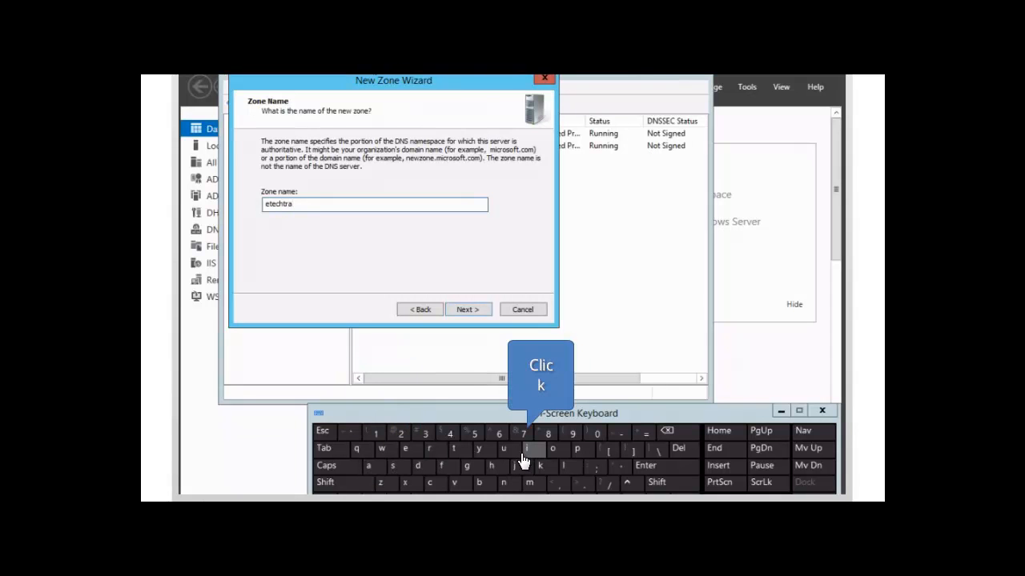
click(503, 484)
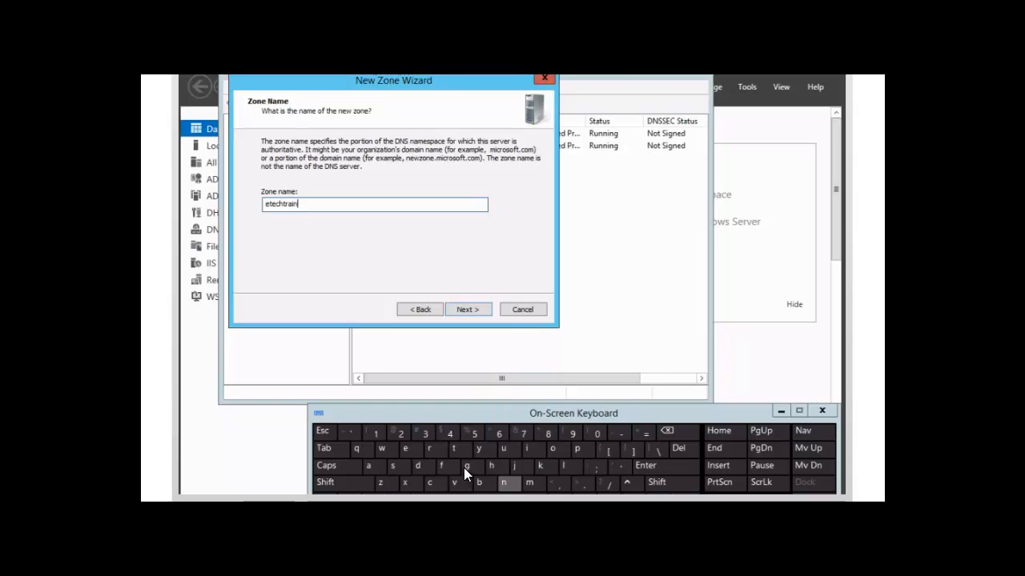
click(527, 450)
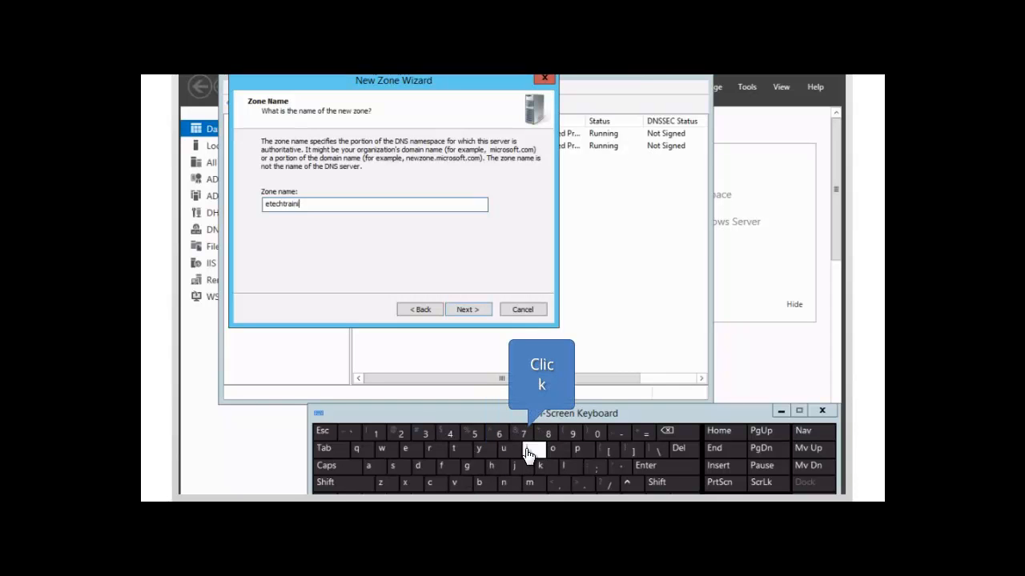
click(503, 483)
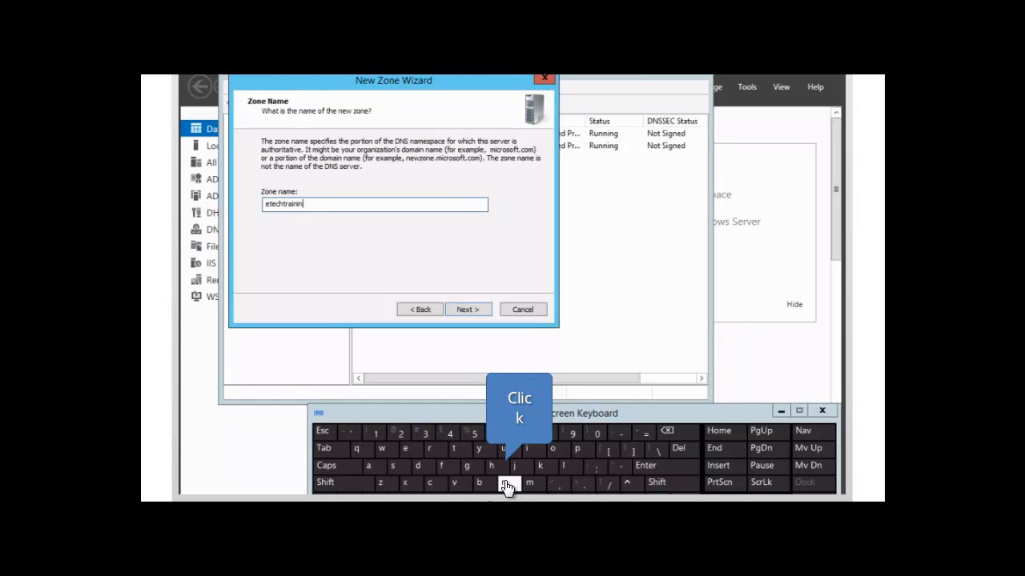
click(467, 465)
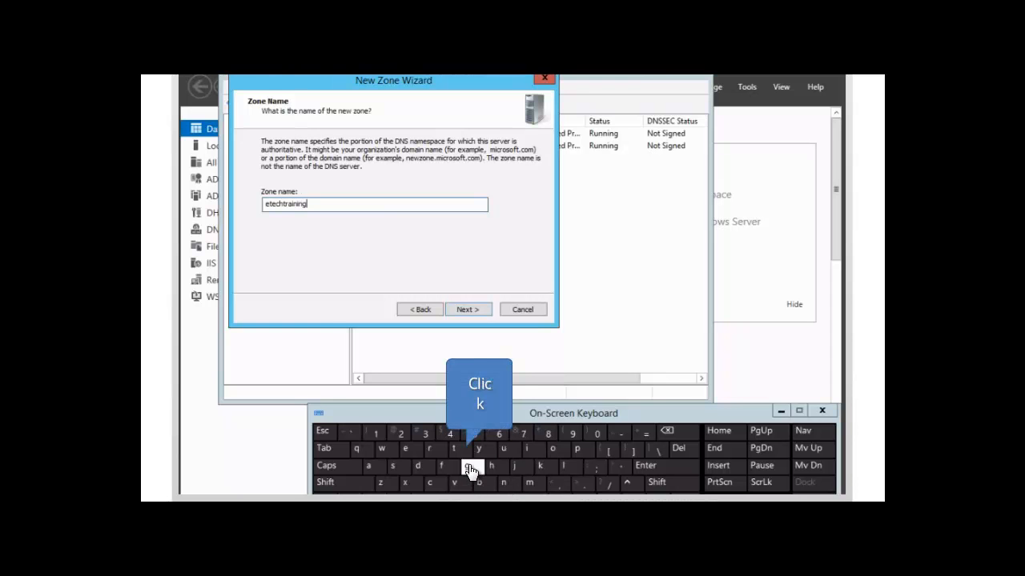
click(582, 483)
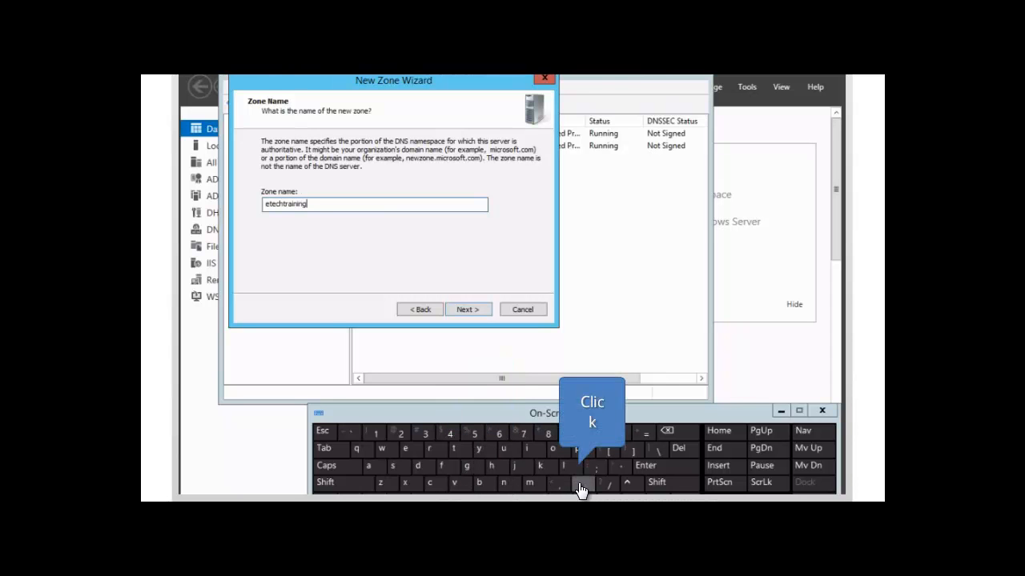
click(429, 483)
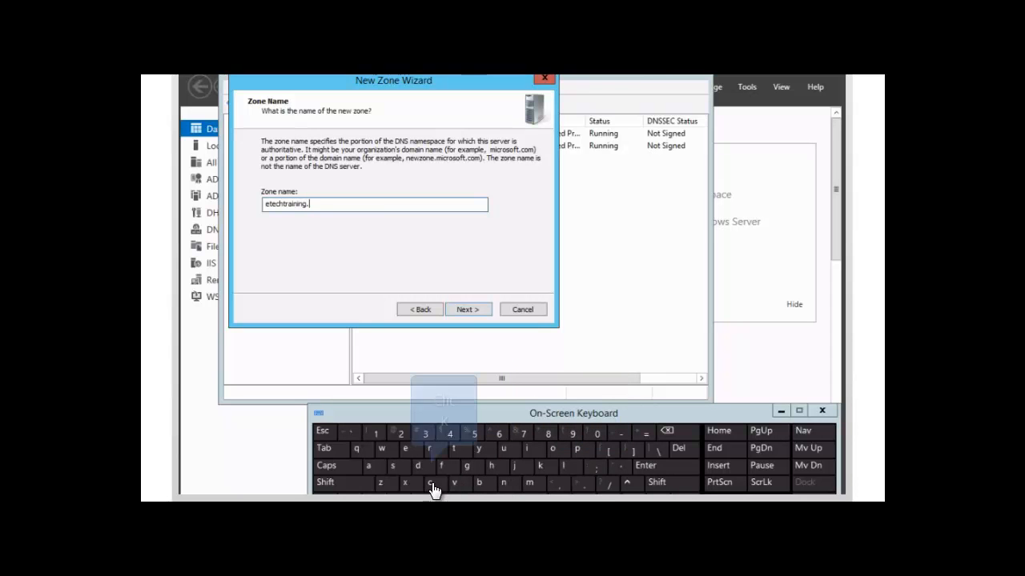
click(552, 449)
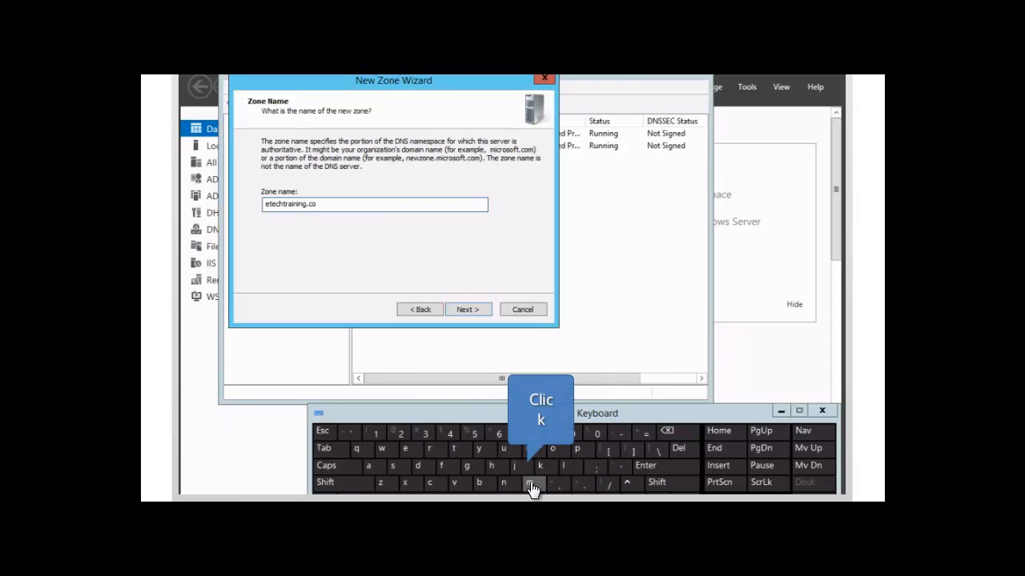
click(530, 484)
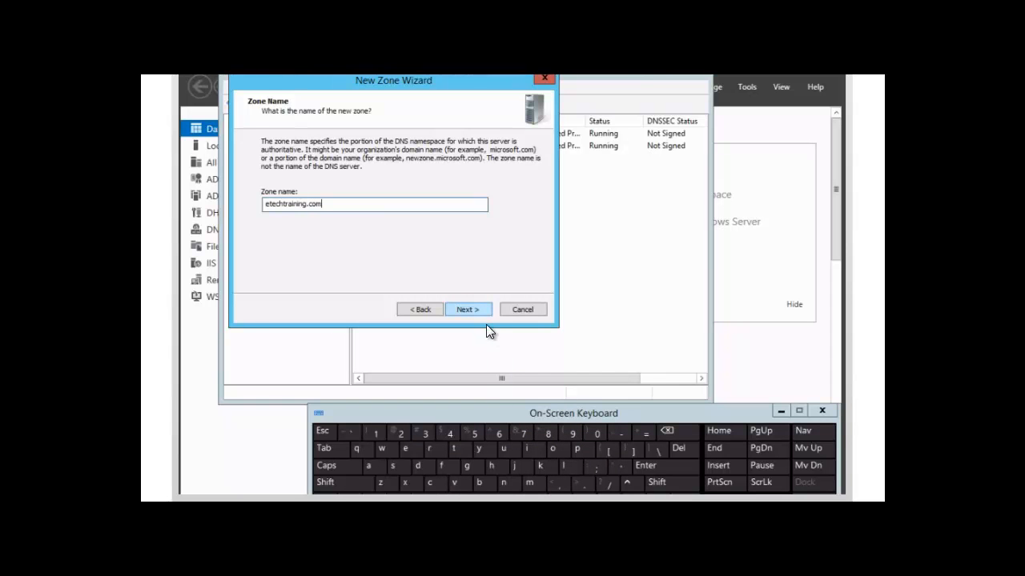
click(468, 312)
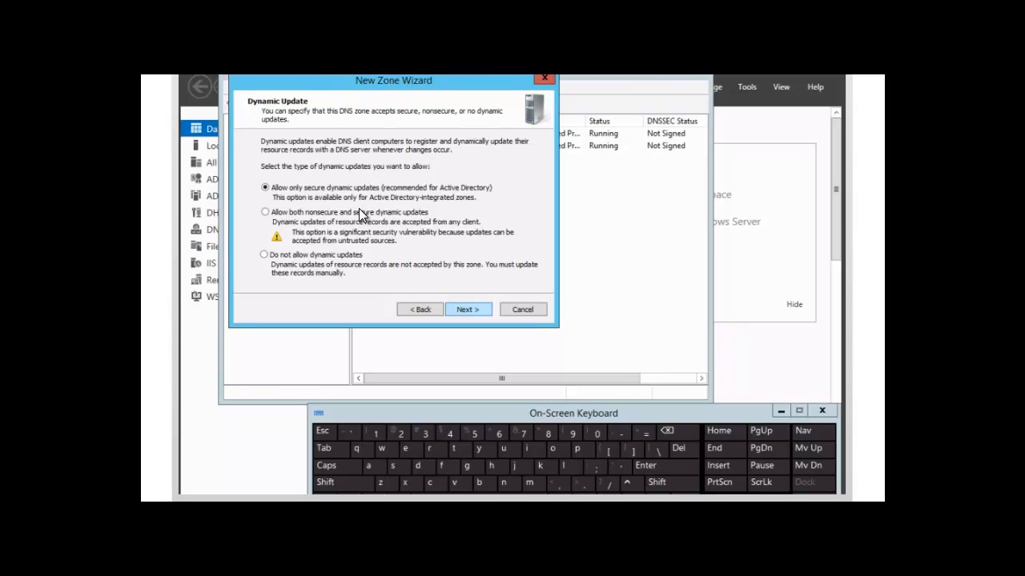
Step: Allow only secure dynamic updates for the new zone and finish creating it
click(467, 311)
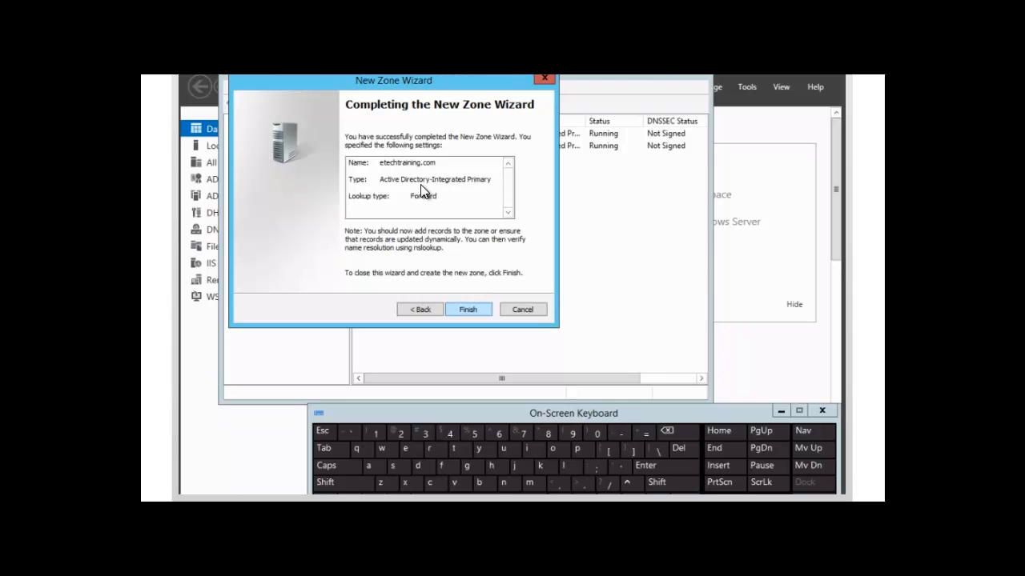
click(469, 311)
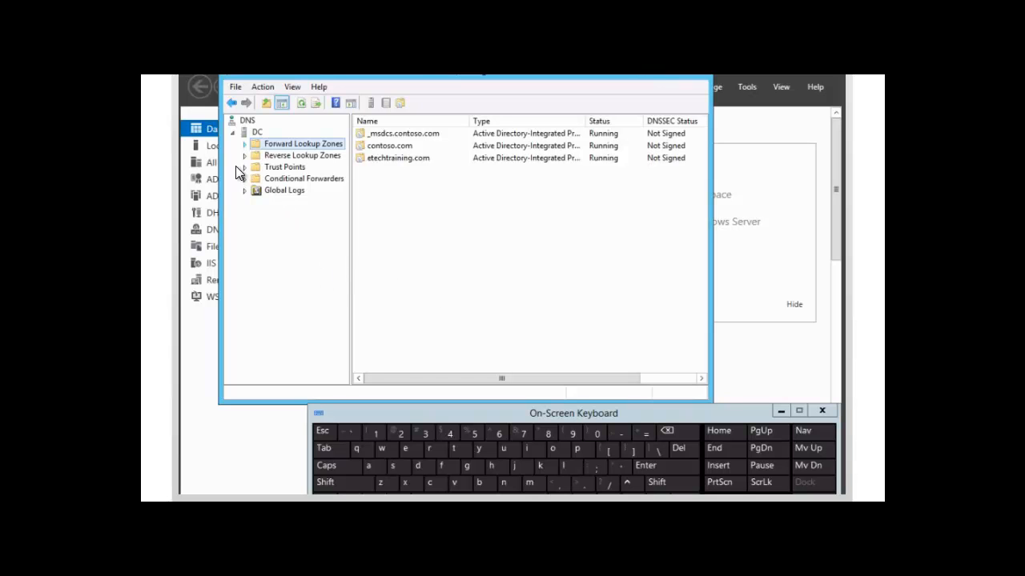
Step: Expand the forward lookup zones and open the properties of the etechtraining.com zone
click(245, 146)
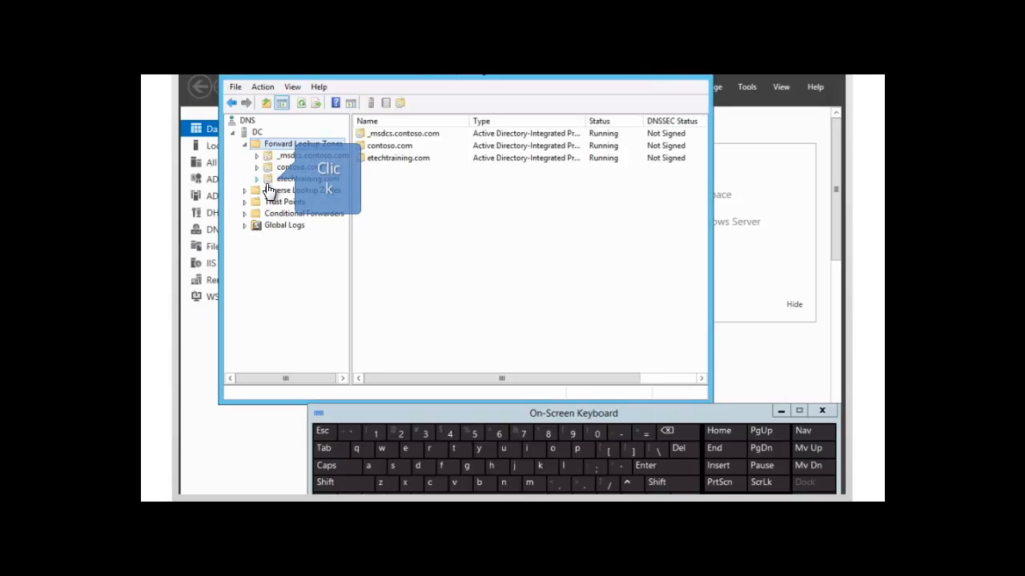
click(258, 181)
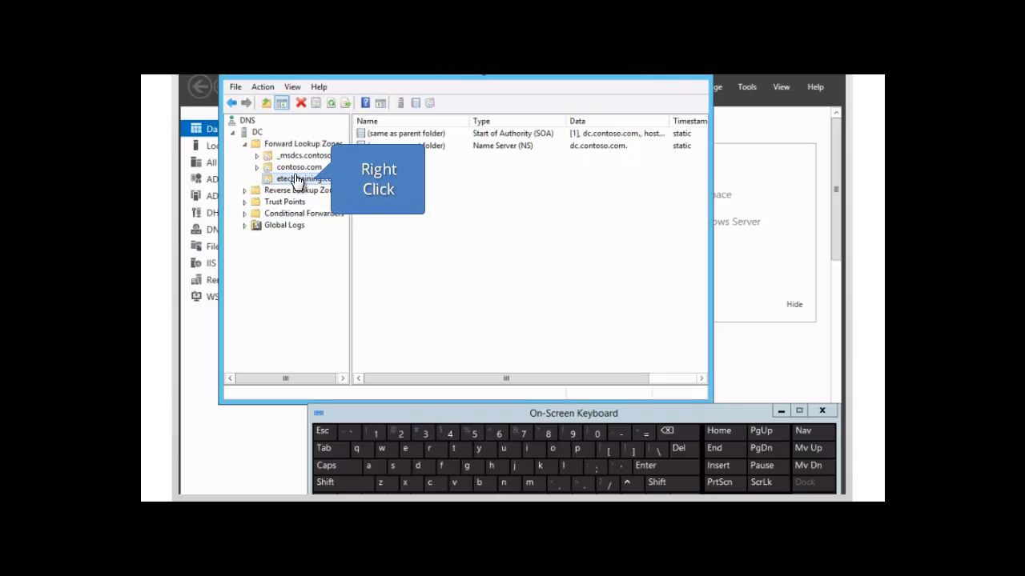
right_click(295, 182)
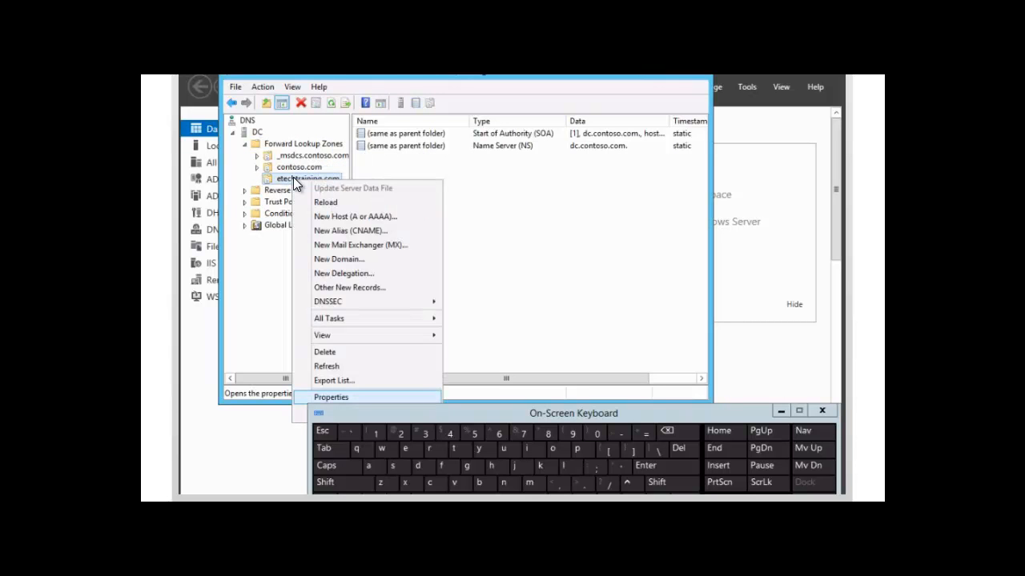
click(332, 398)
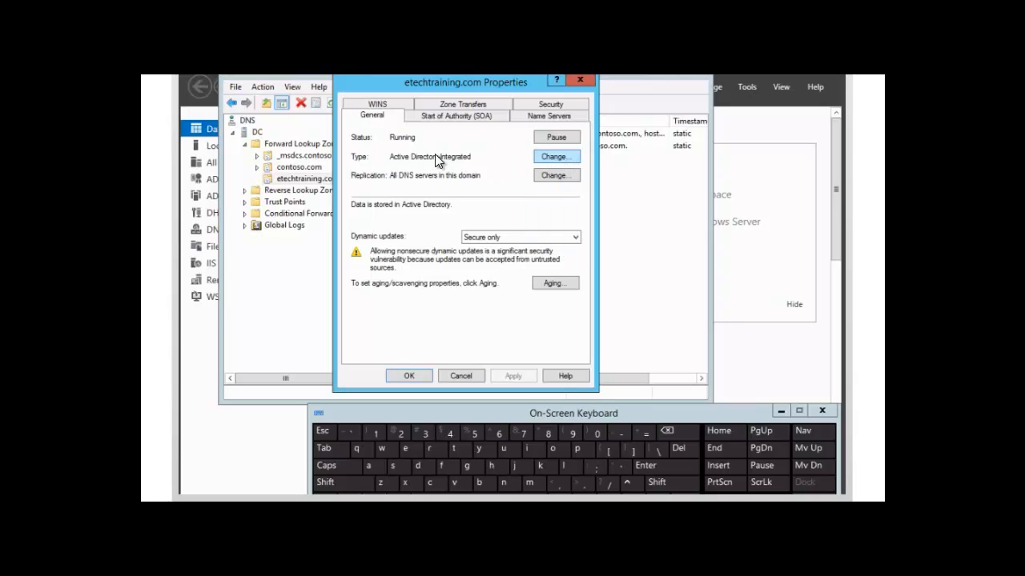
Step: Review the zone type, replication scope and dynamic update options of etechtraining.com, keeping the existing settings
click(553, 157)
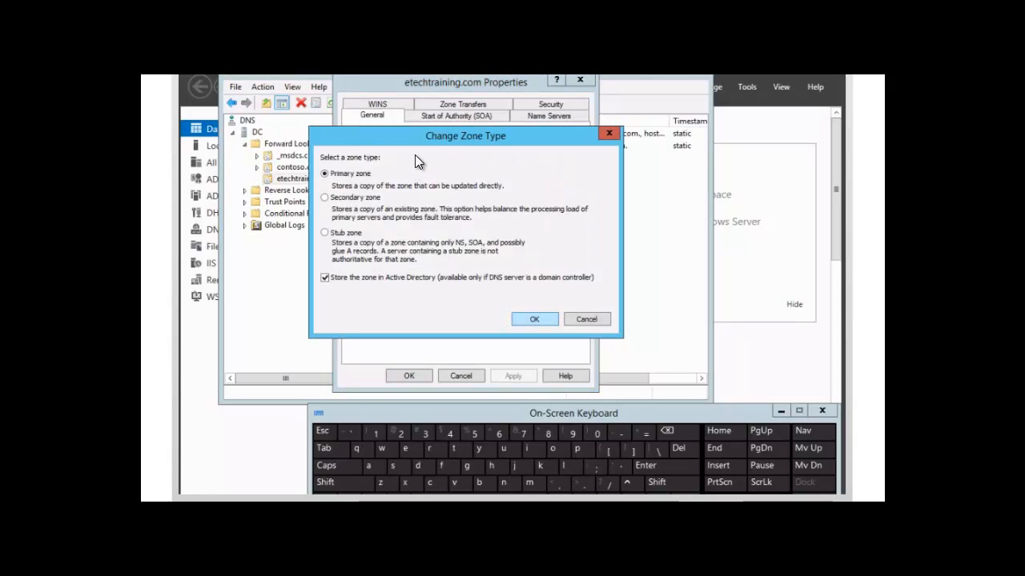
click(531, 320)
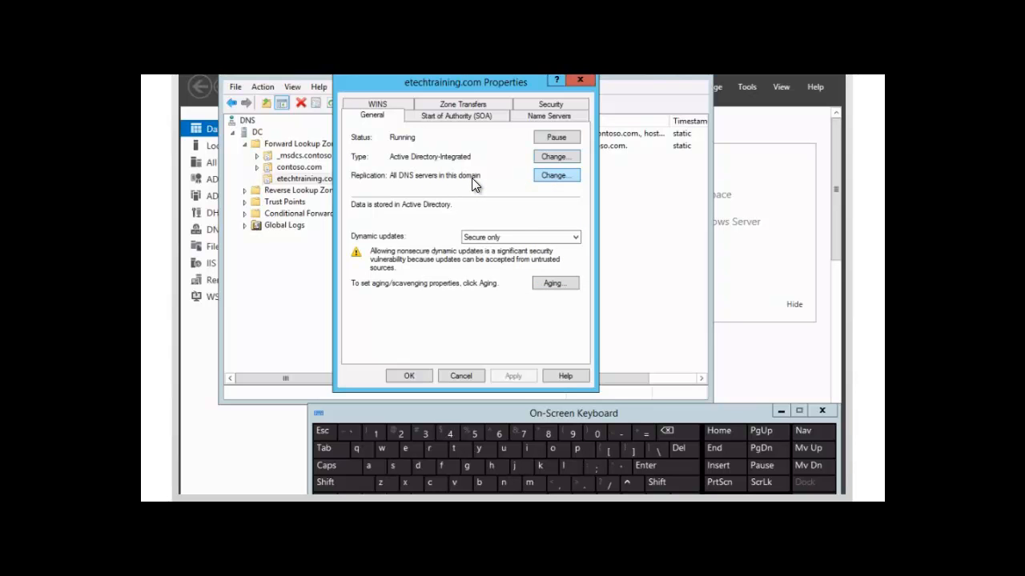
click(556, 177)
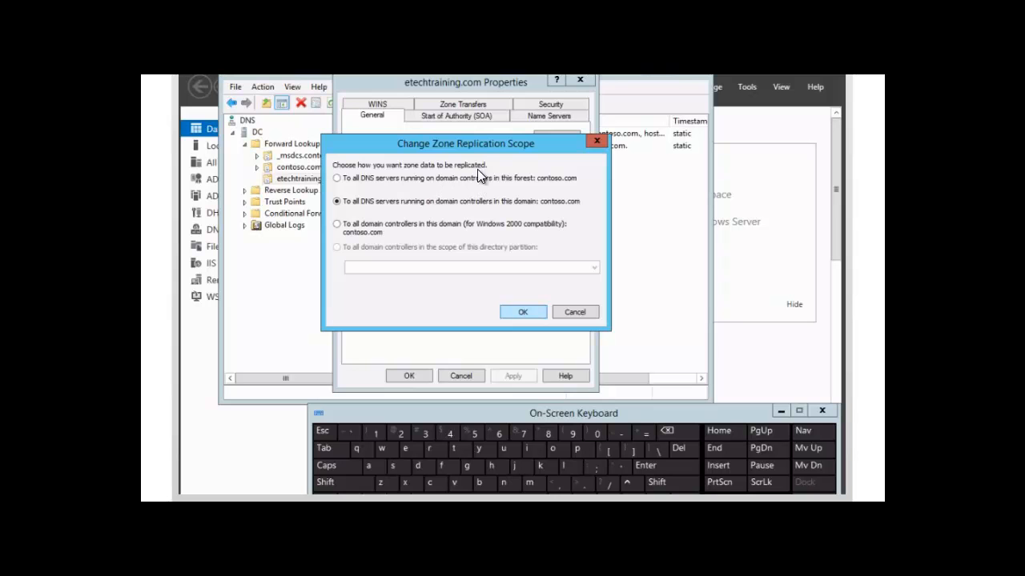
click(520, 314)
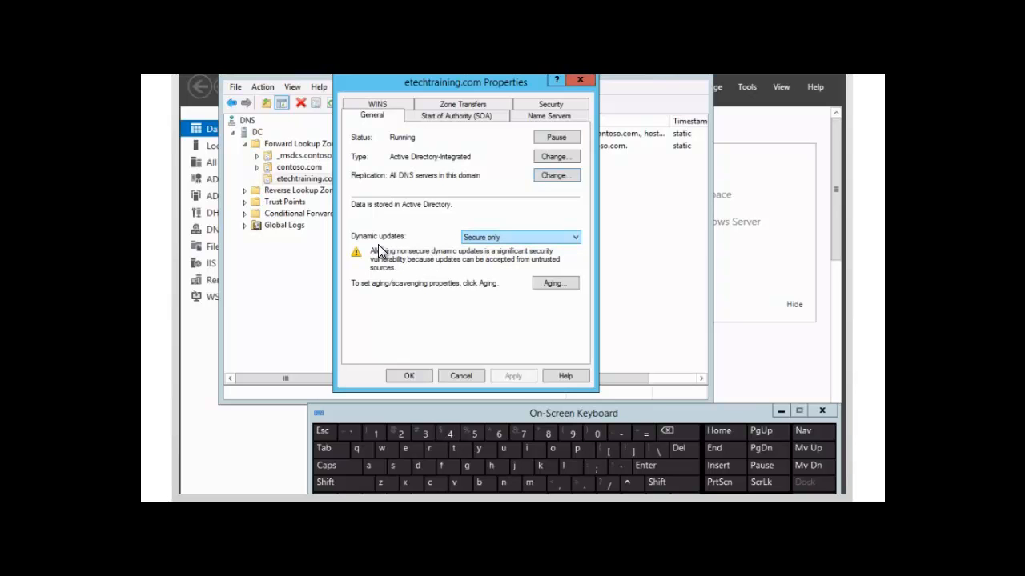
click(576, 238)
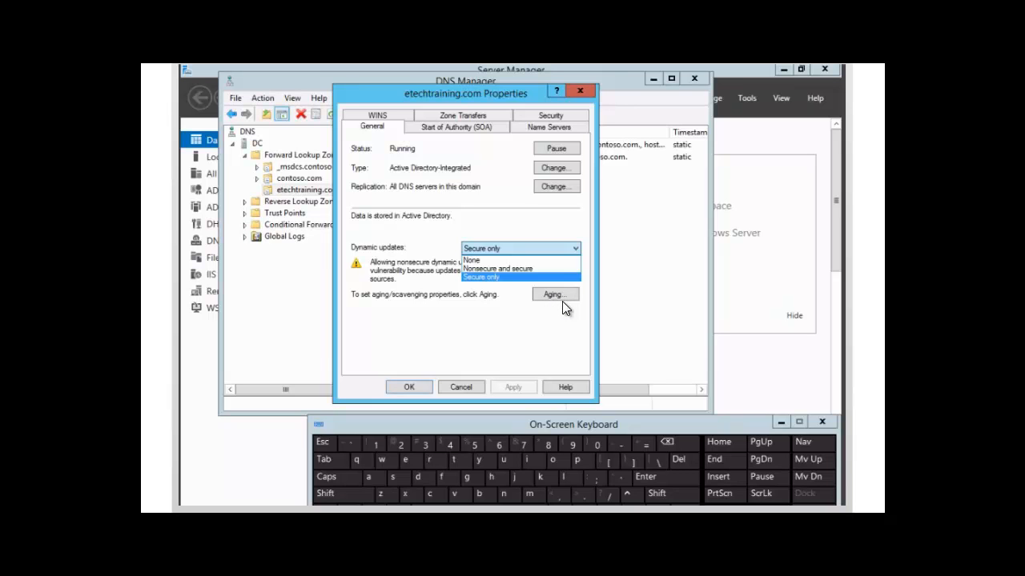
click(574, 249)
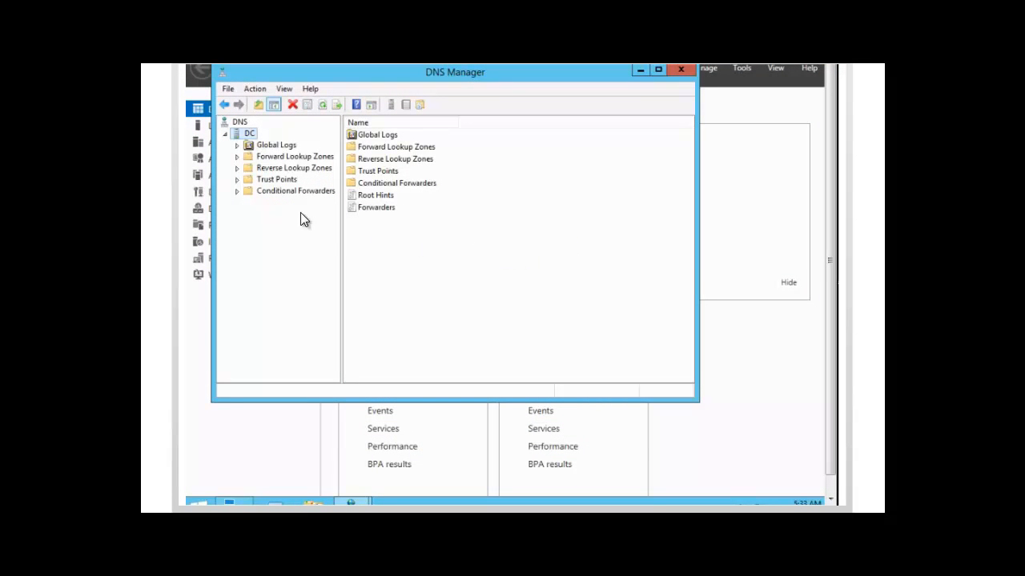
Step: Enable automatic scavenging of stale records on the DNS server DC with a 7-day scavenging period and apply it
right_click(249, 136)
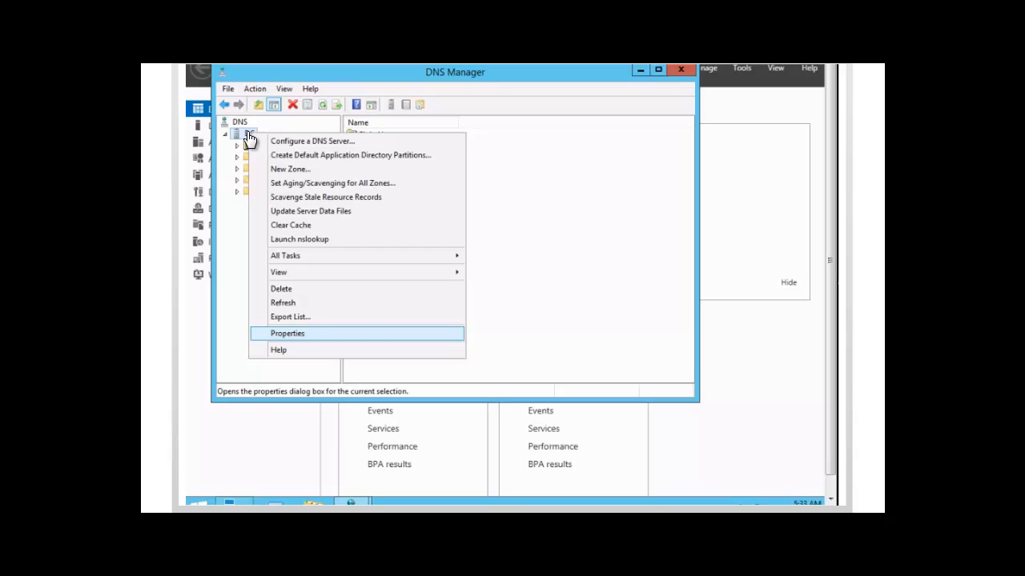
click(287, 334)
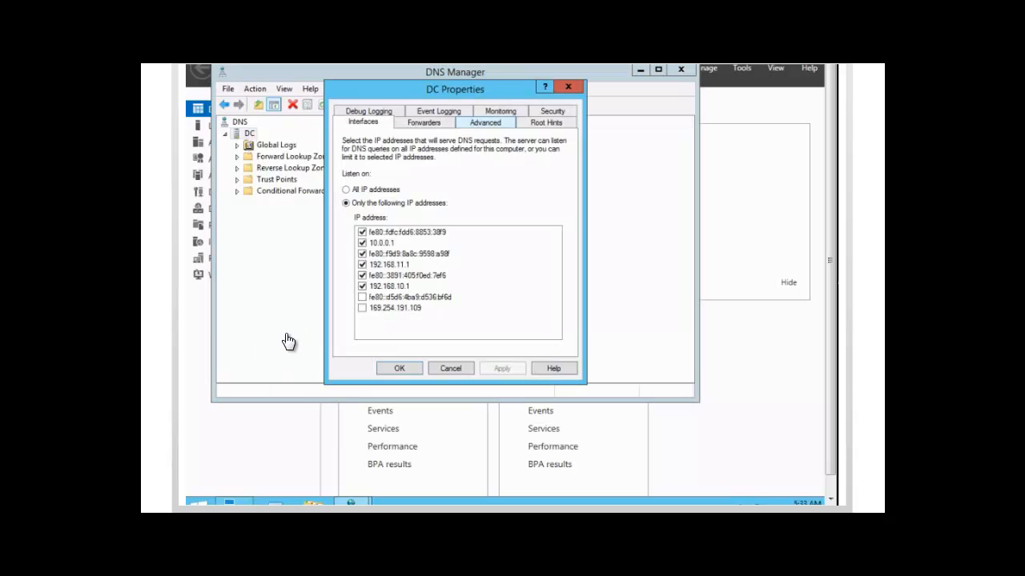
click(485, 123)
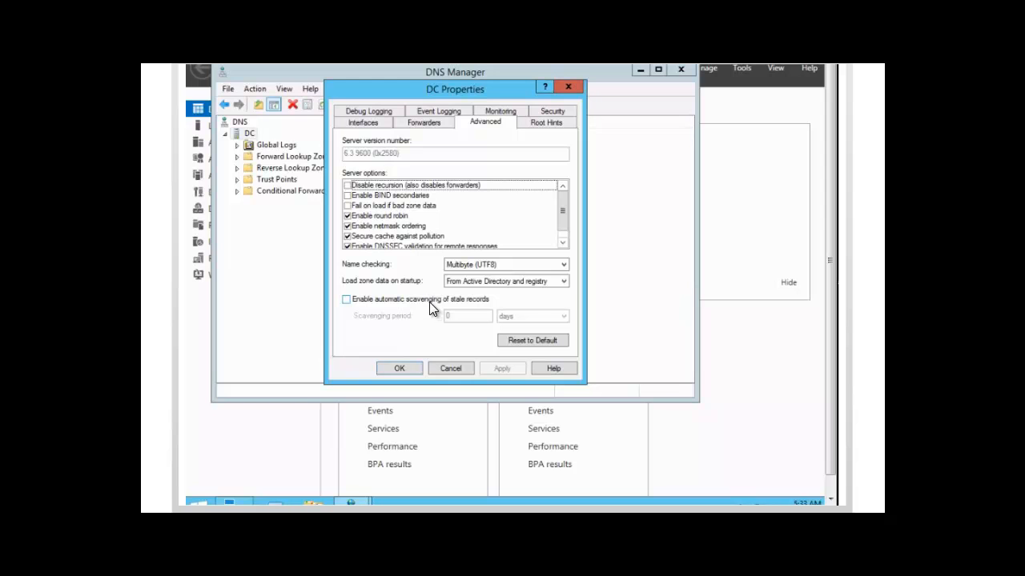
click(346, 301)
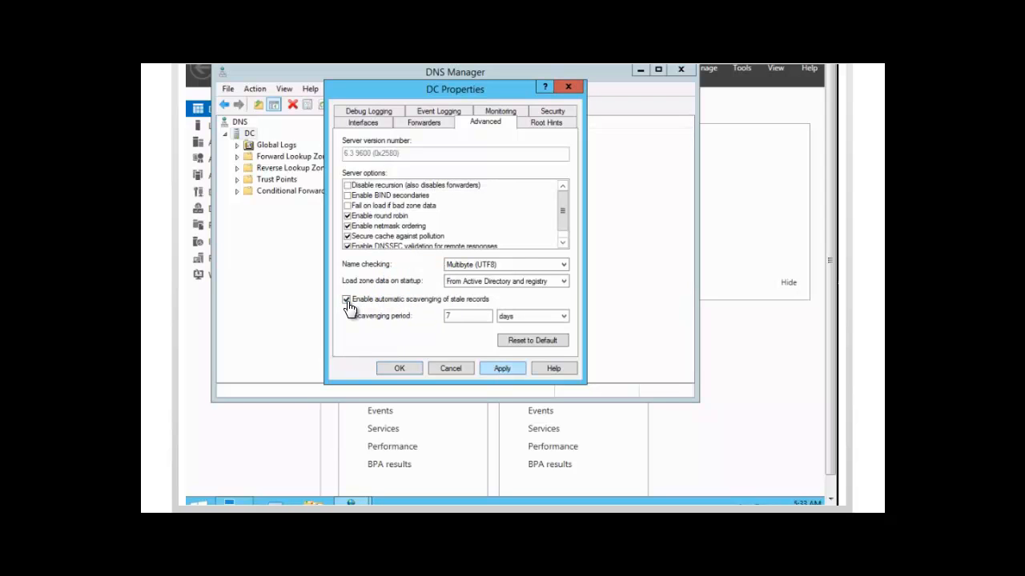
click(501, 371)
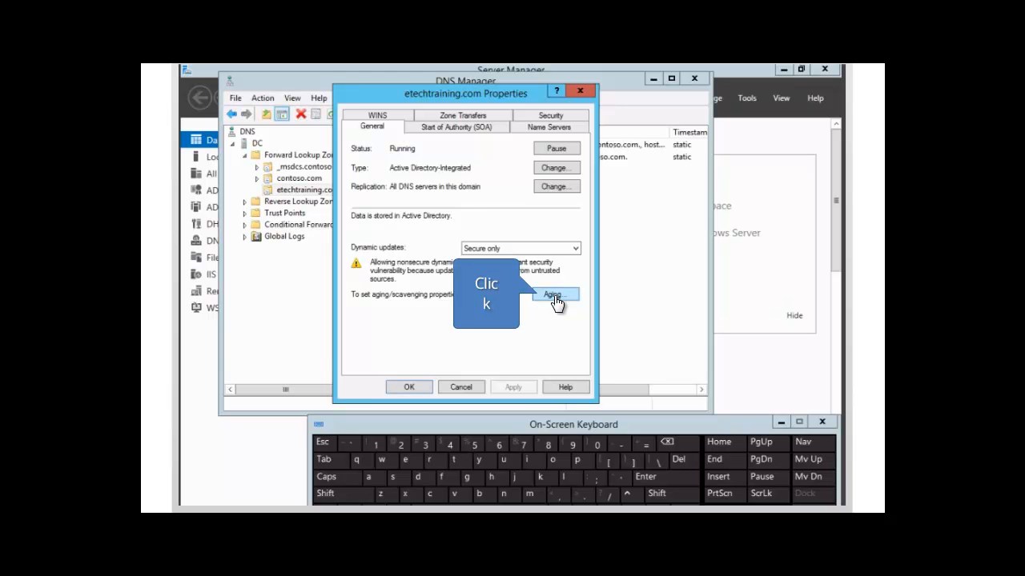
Step: Set etechtraining.com to scavenge stale resource records with 7-day no-refresh and refresh intervals, then review its name servers and close the properties
click(554, 295)
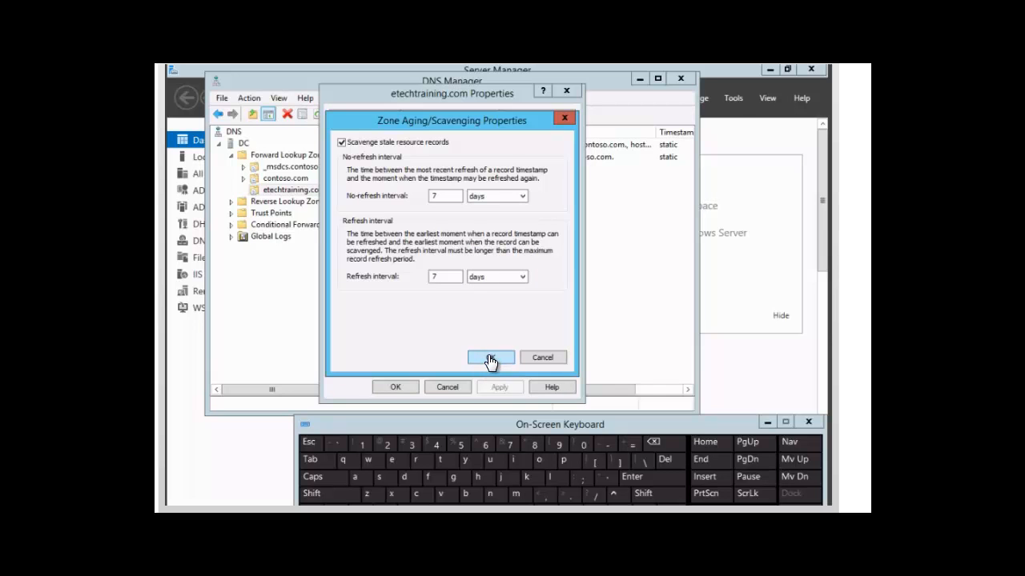
click(491, 360)
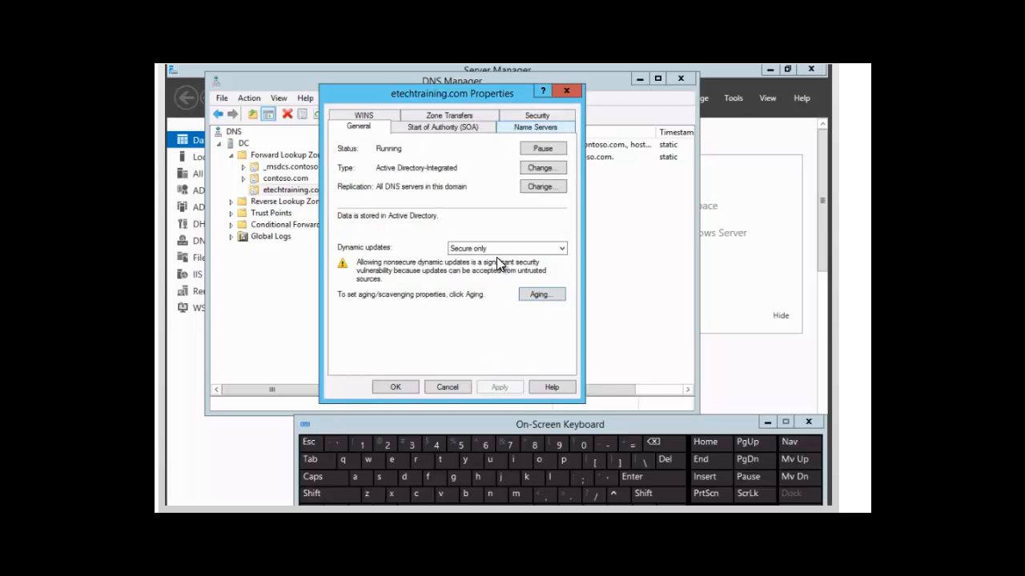
click(530, 128)
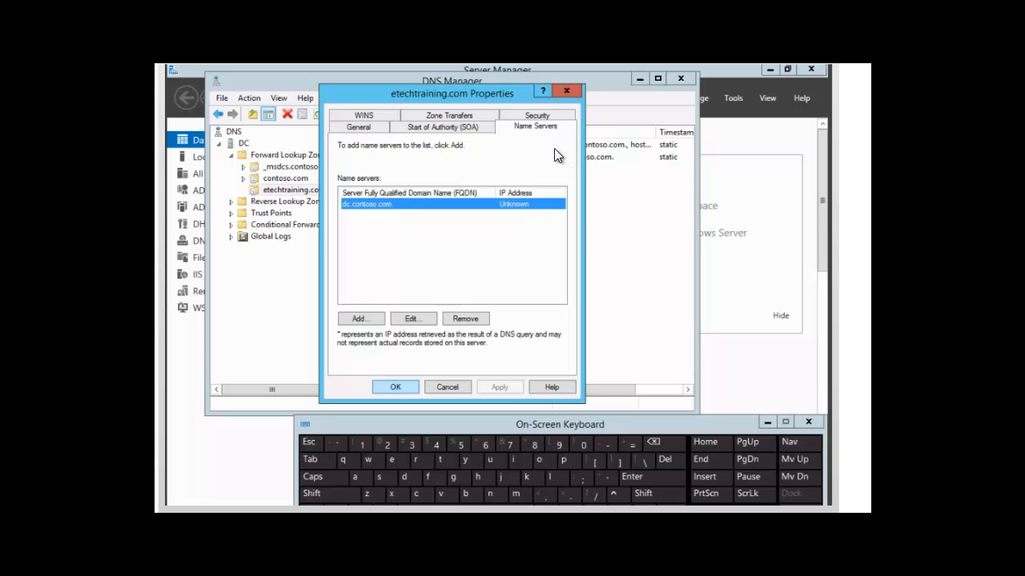
click(393, 388)
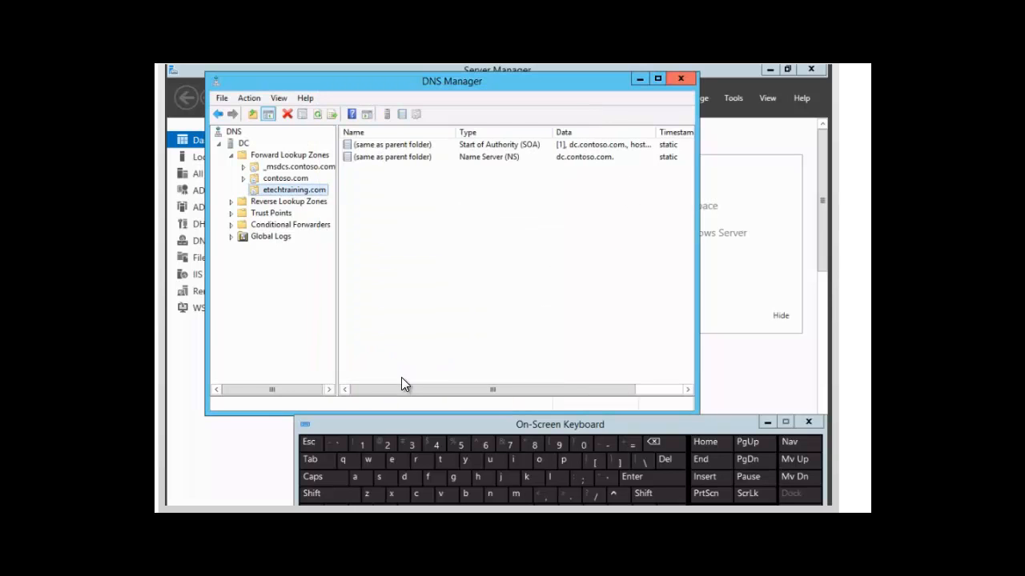